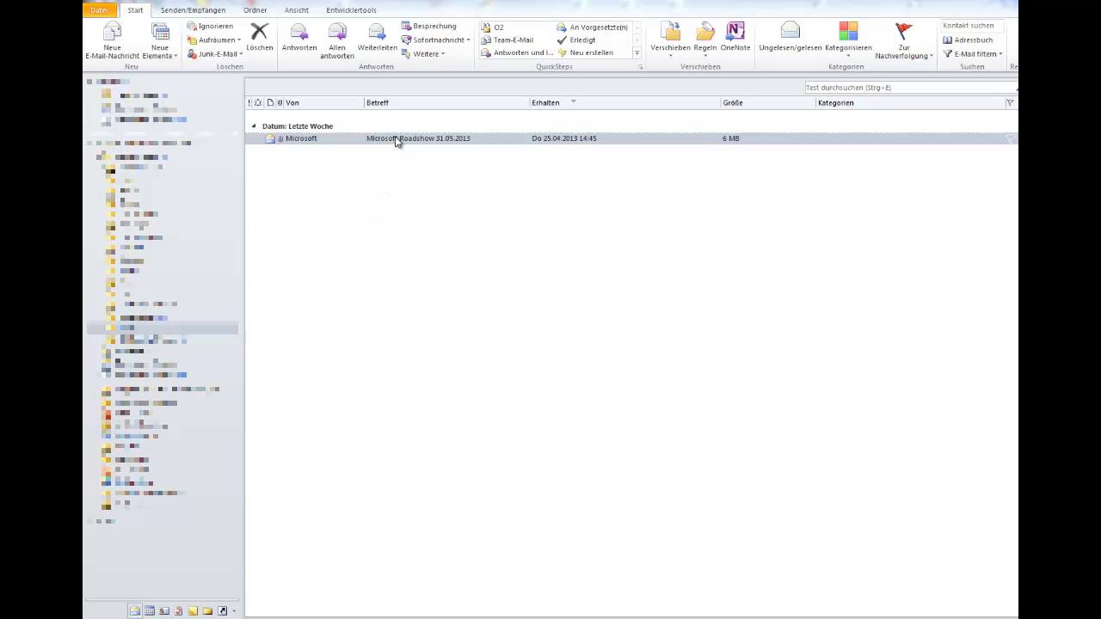
View the Microsoft Roadshow 31.05.2013 email, highlight its whole message text, and close the message
double_click(398, 139)
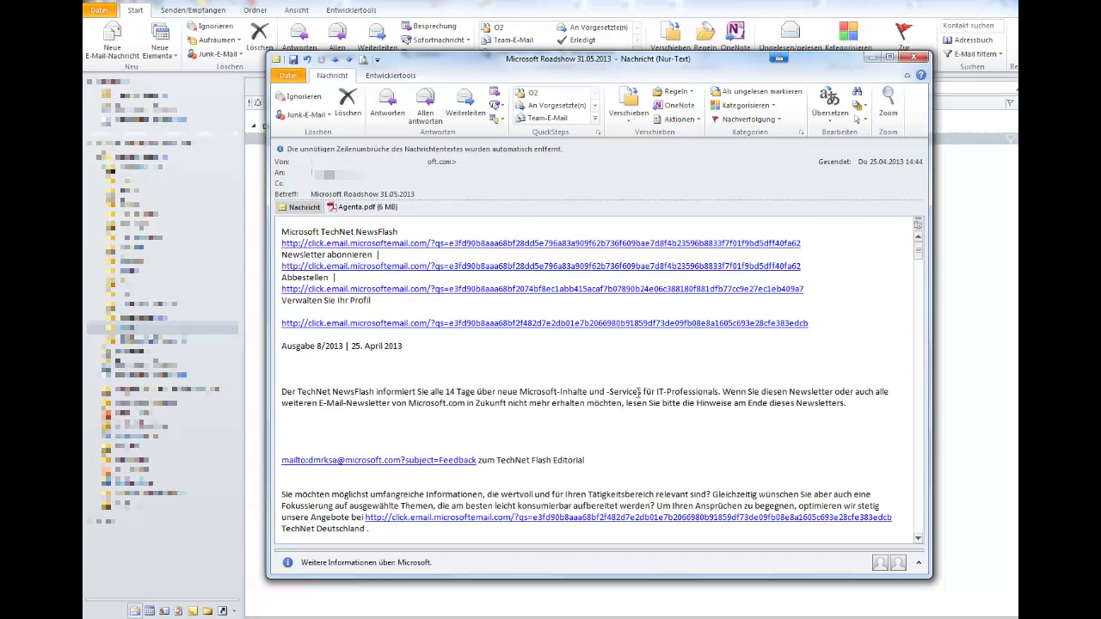
key(ctrl+a)
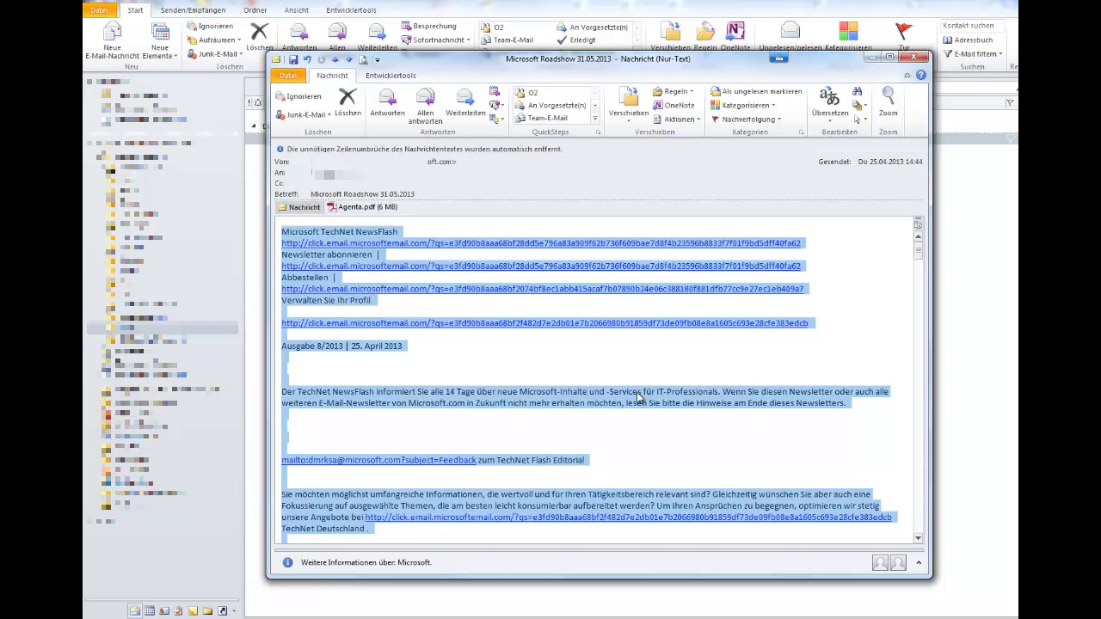
click(917, 60)
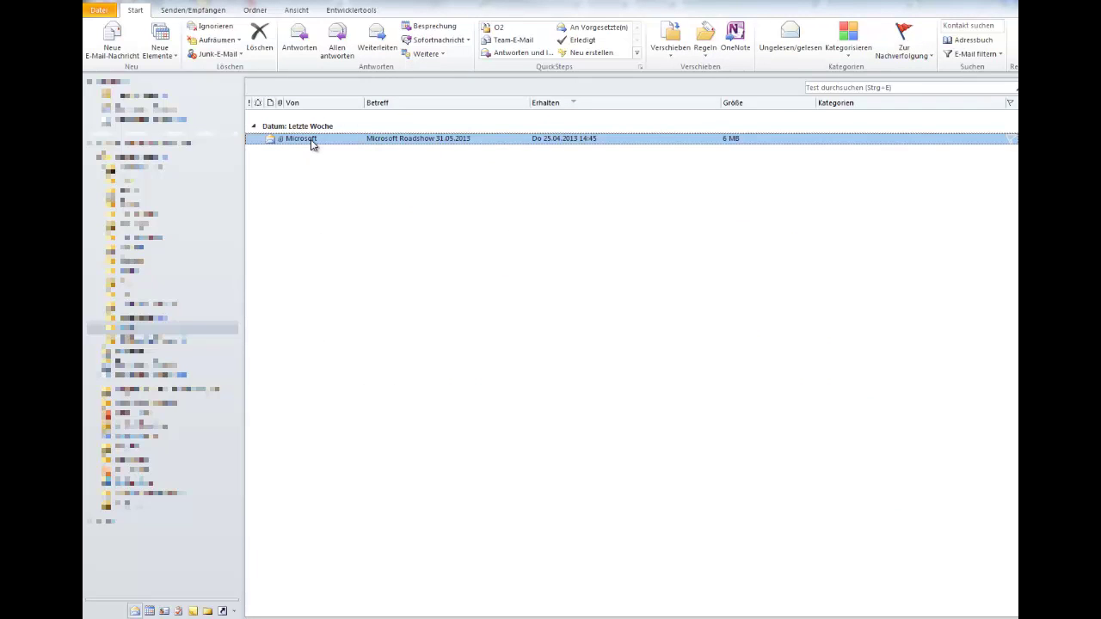
Try creating a calendar appointment with the Microsoft Roadshow email's text in its body, and discard it without saving
drag(313, 144, 219, 572)
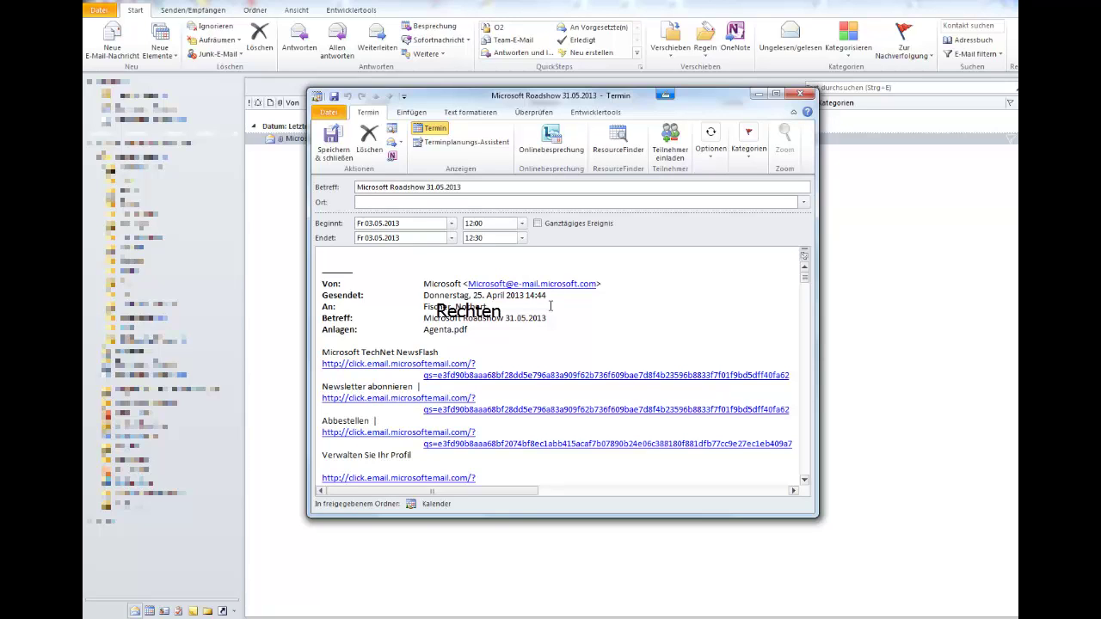
click(800, 93)
click(616, 349)
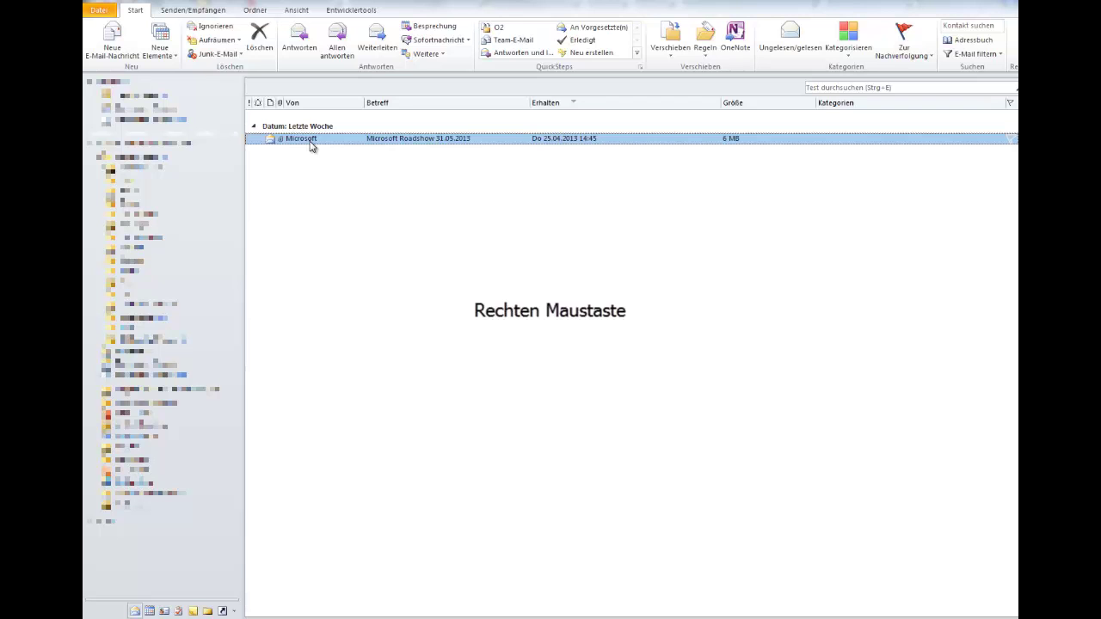
Move the Microsoft Roadshow email to the calendar as an appointment with attachment, and check the attached message
drag(311, 147, 151, 612)
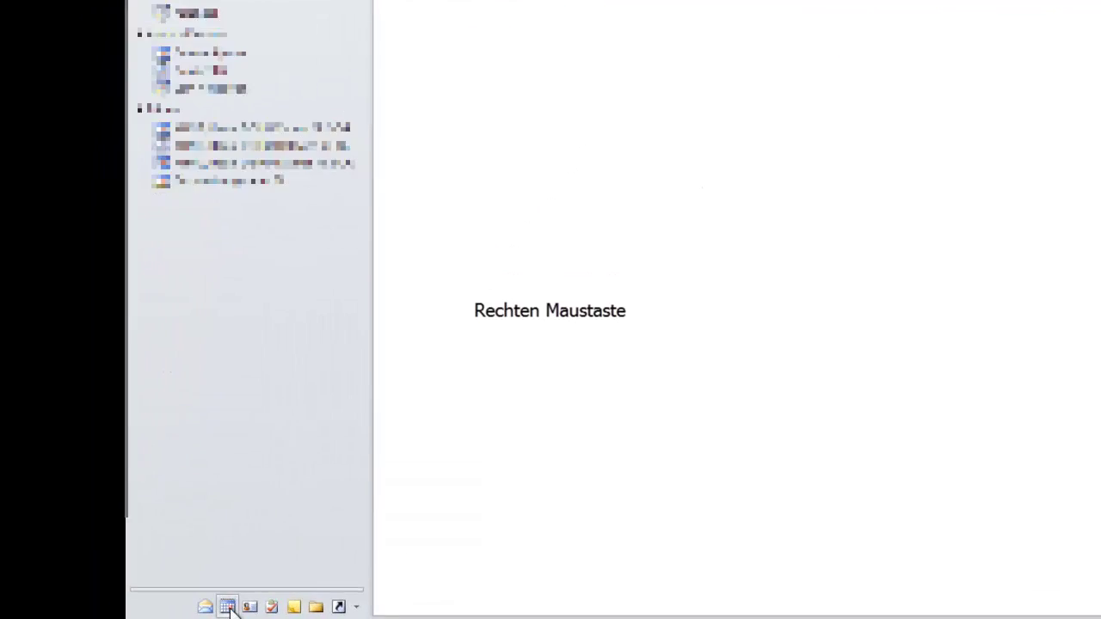
drag(231, 609, 229, 609)
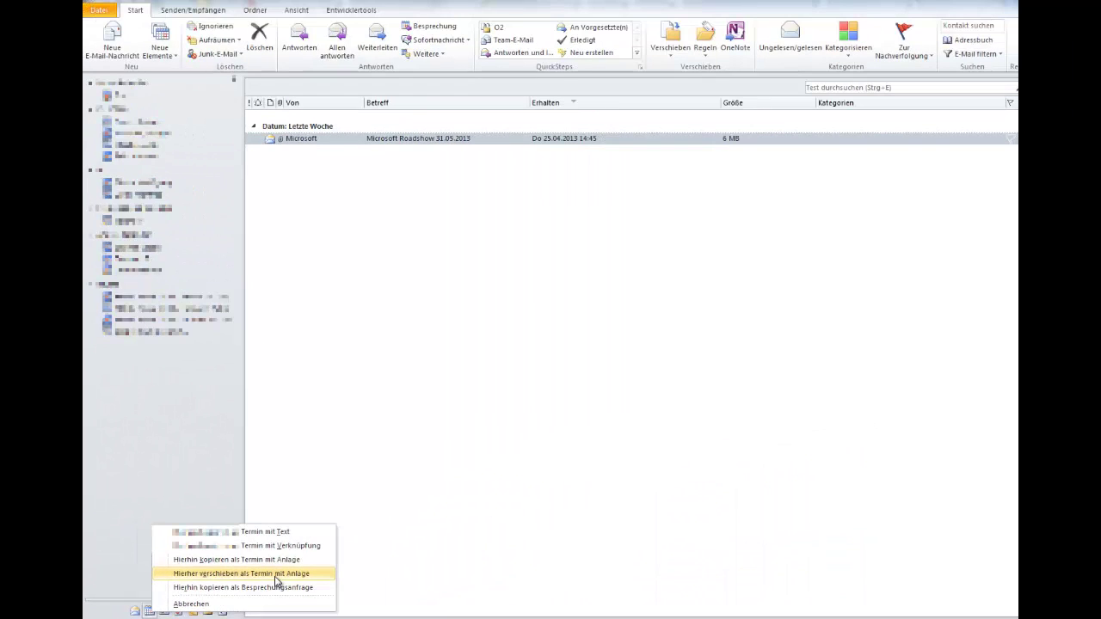
click(275, 576)
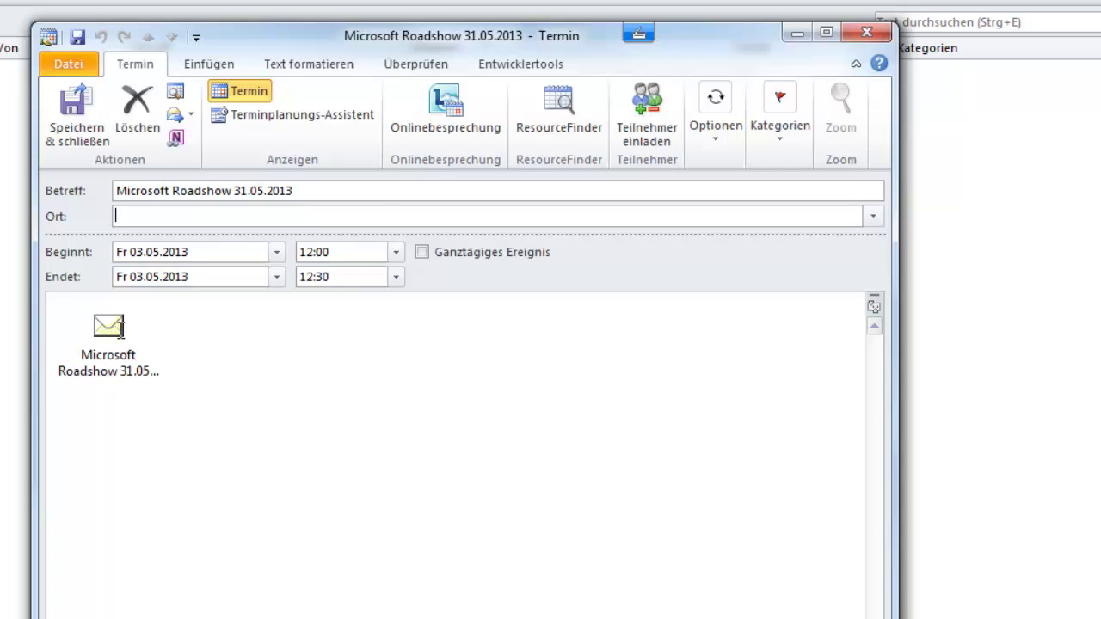
double_click(119, 328)
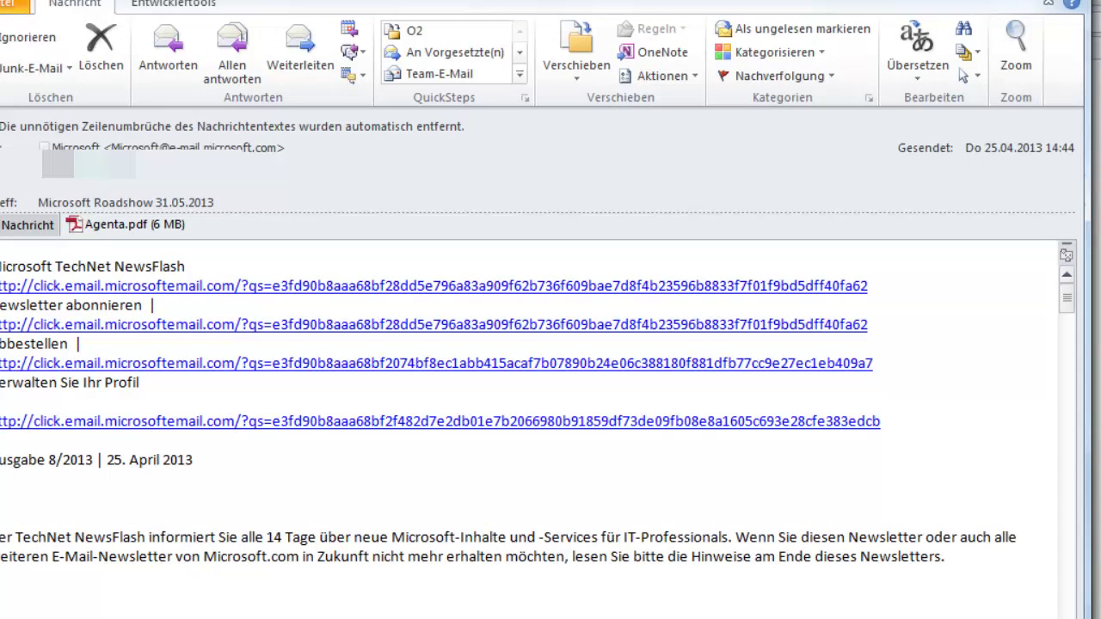
click(1049, 2)
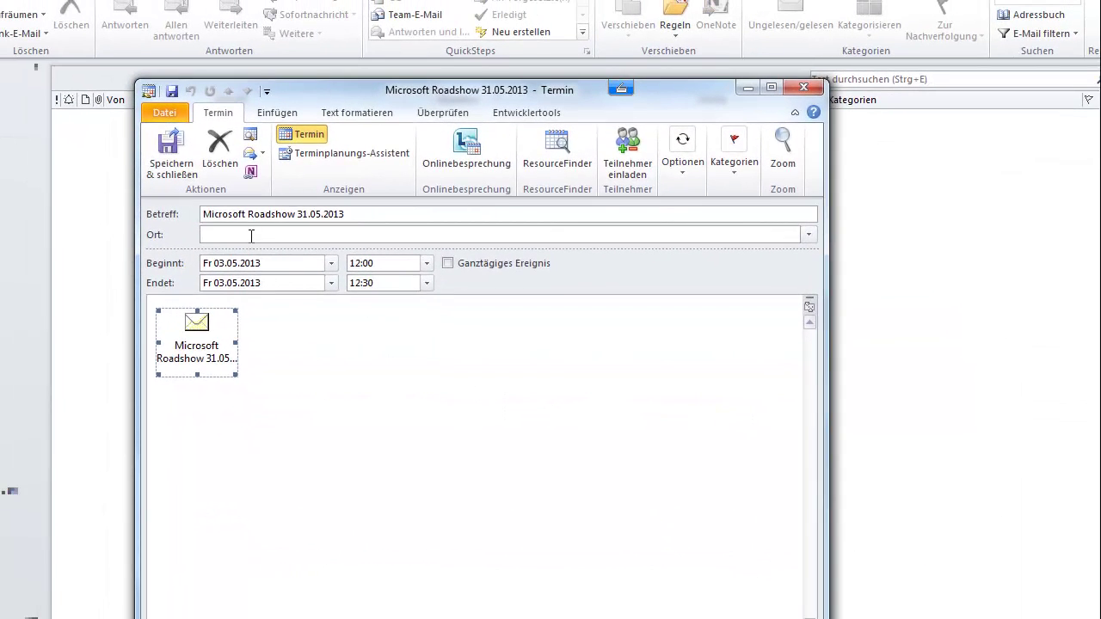
Set the appointment's start date to 31.05.2013 using the relative entry 4w, and its start time to 09:00
click(275, 264)
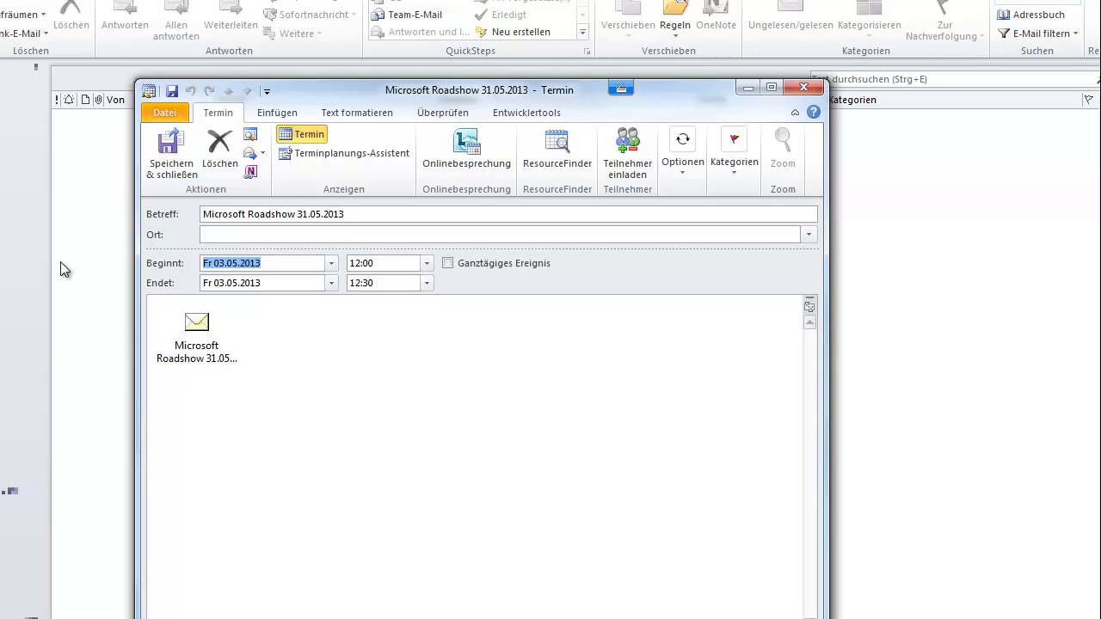
text(4w)
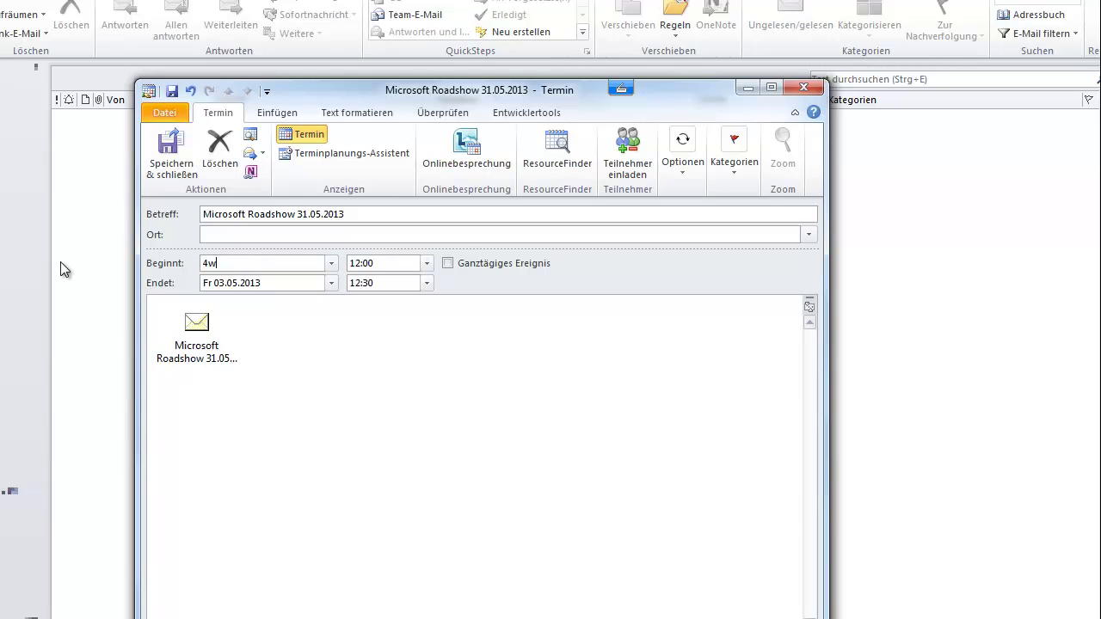
key(Tab)
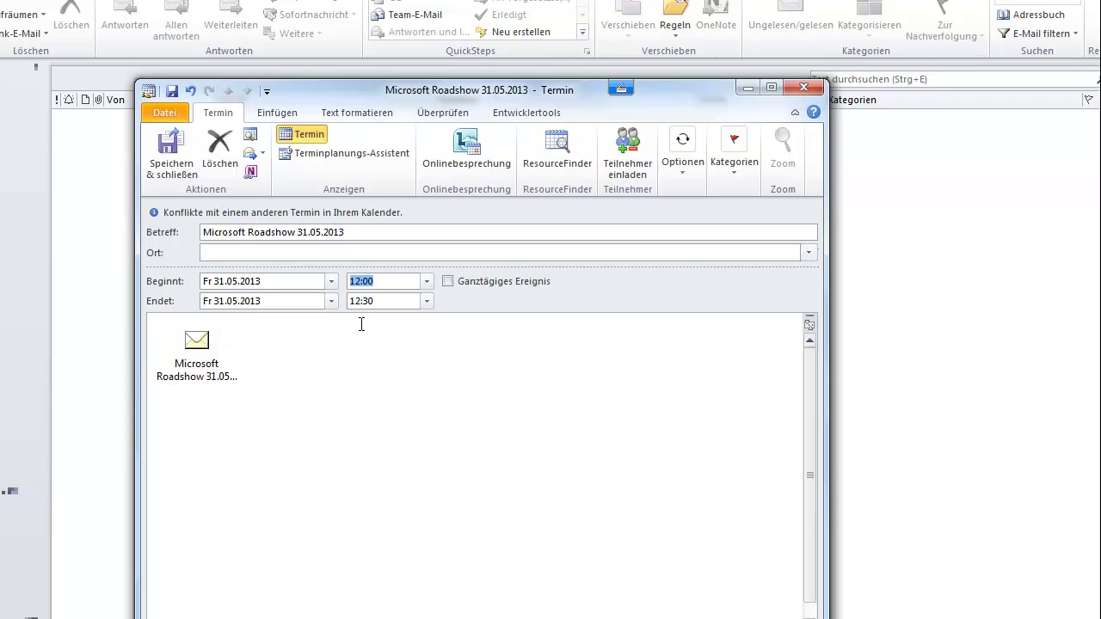
click(428, 282)
scroll(421, 297, up, 2)
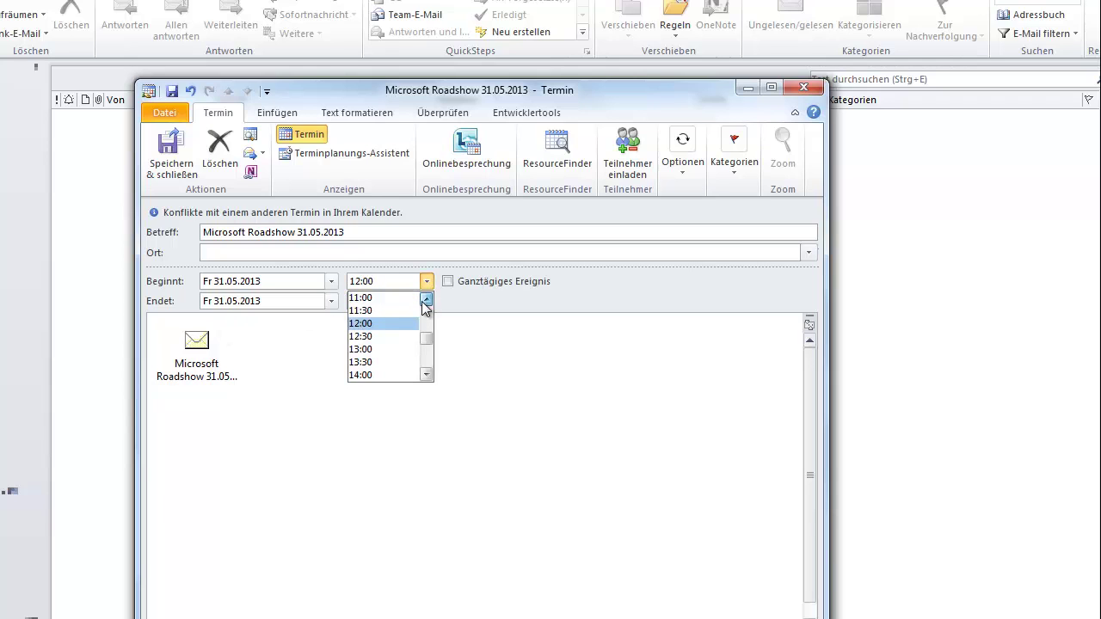
click(402, 298)
Set the appointment's end time to 19:30, and save and close the appointment
click(427, 301)
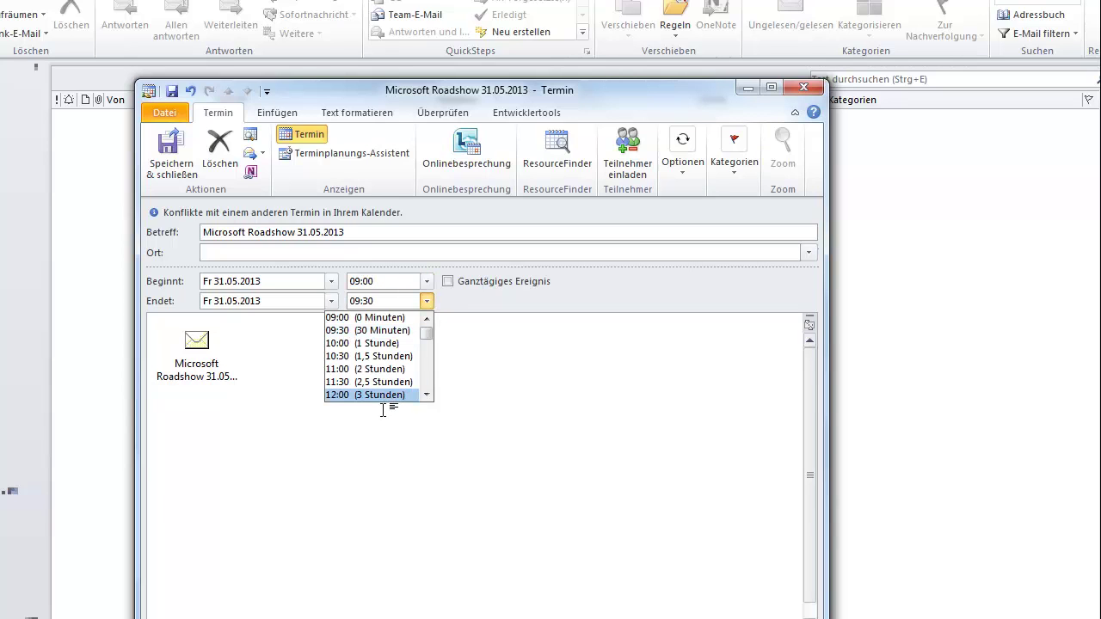
click(429, 371)
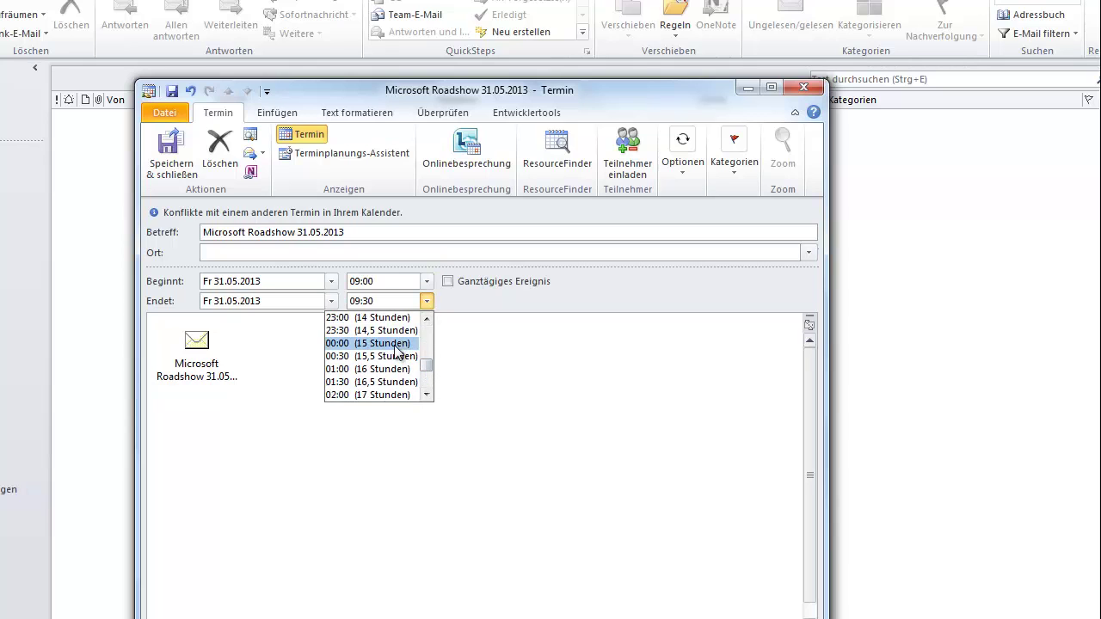
click(426, 319)
click(425, 319)
click(426, 319)
click(426, 319)
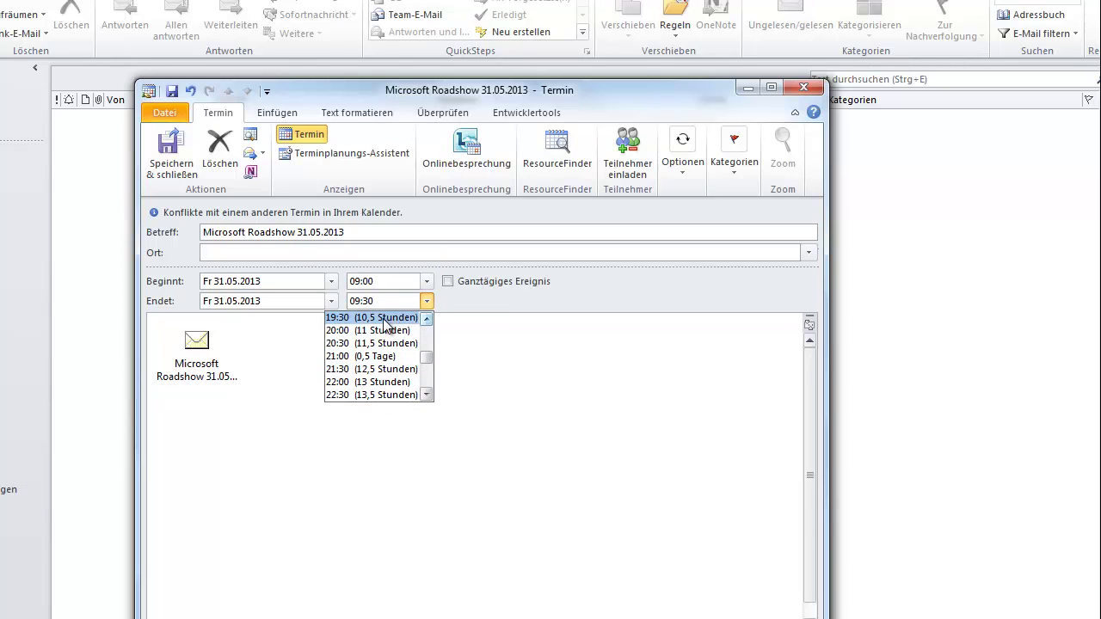
click(378, 318)
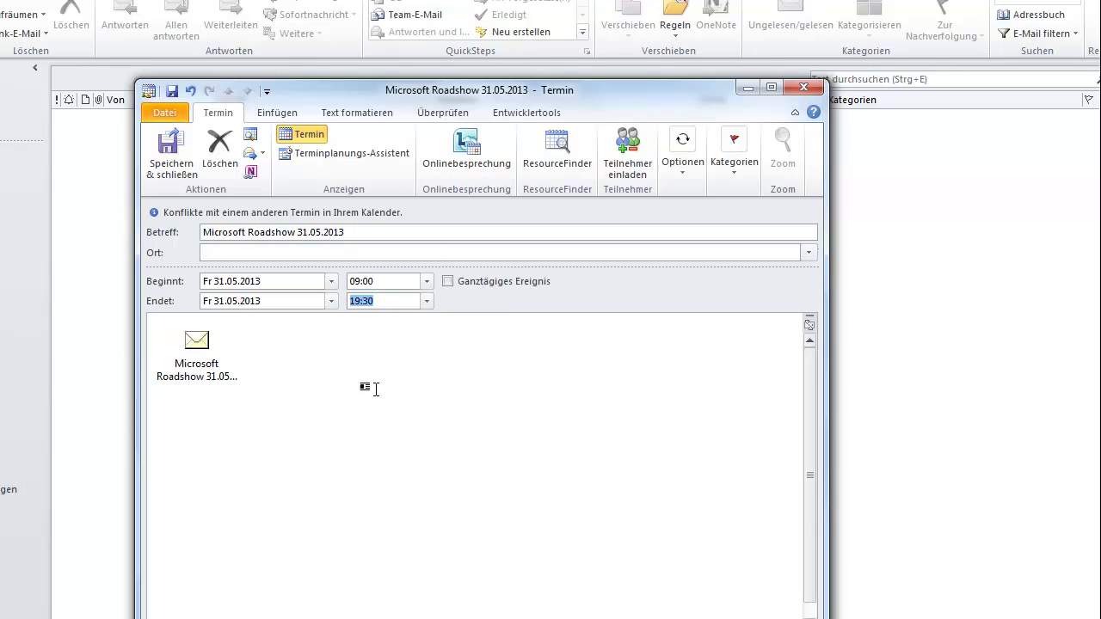
click(167, 157)
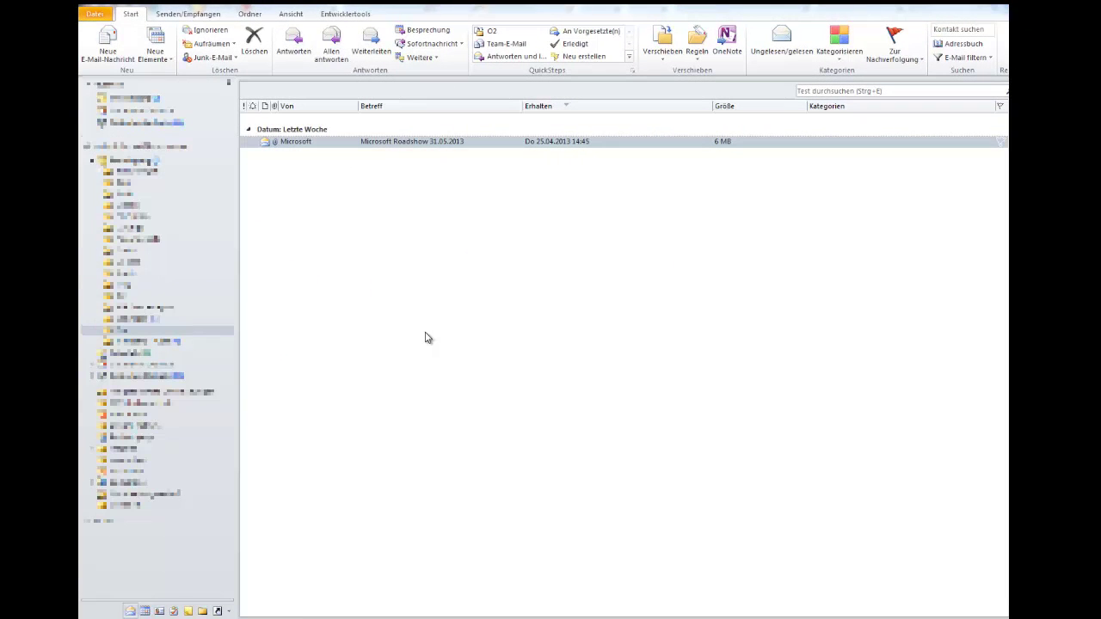
Try creating a task with the Microsoft Roadshow email as an attachment, and discard the task without saving
click(371, 144)
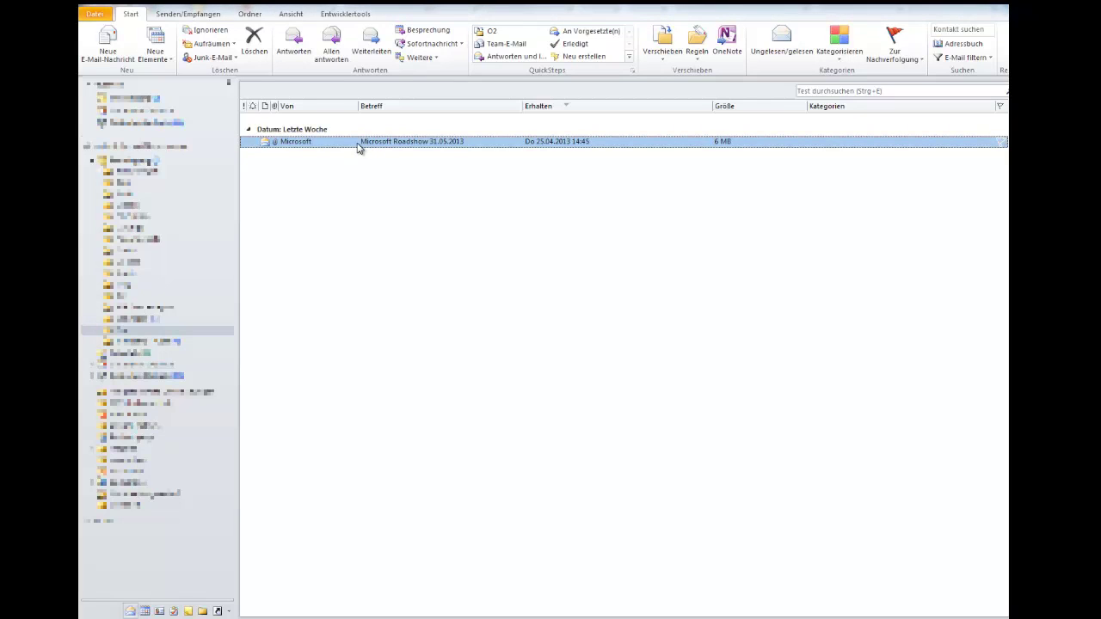
click(174, 611)
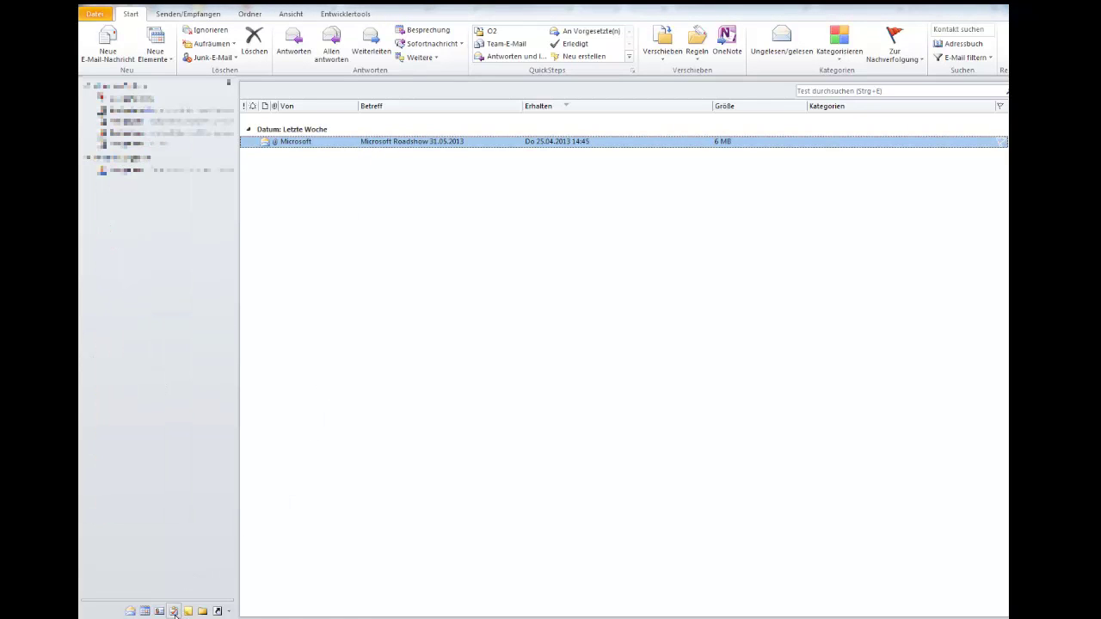
right_click(174, 611)
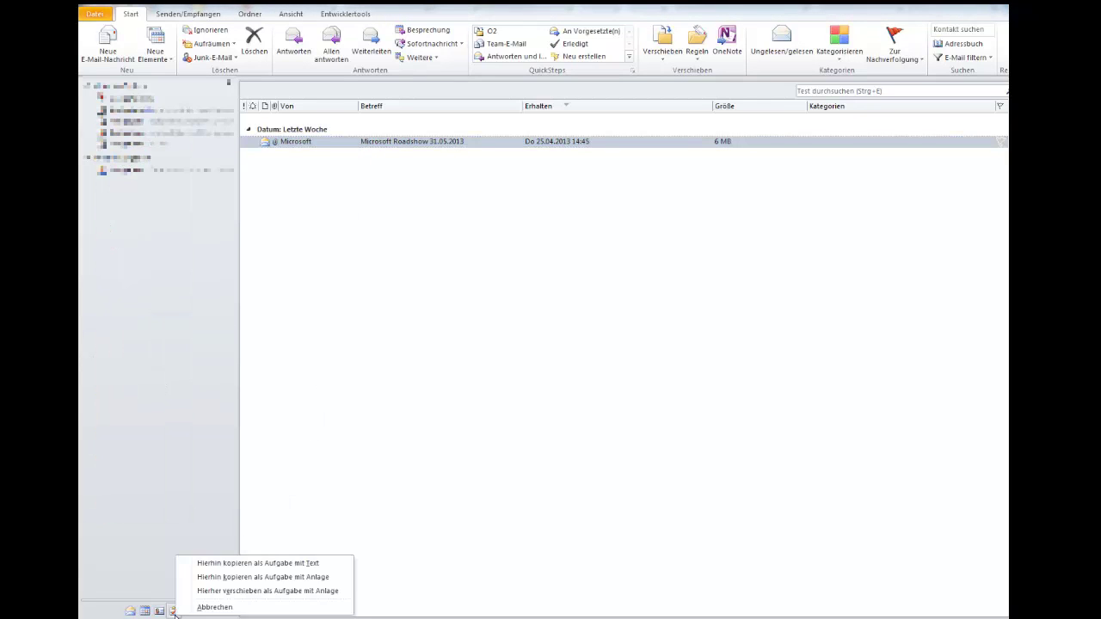
click(251, 585)
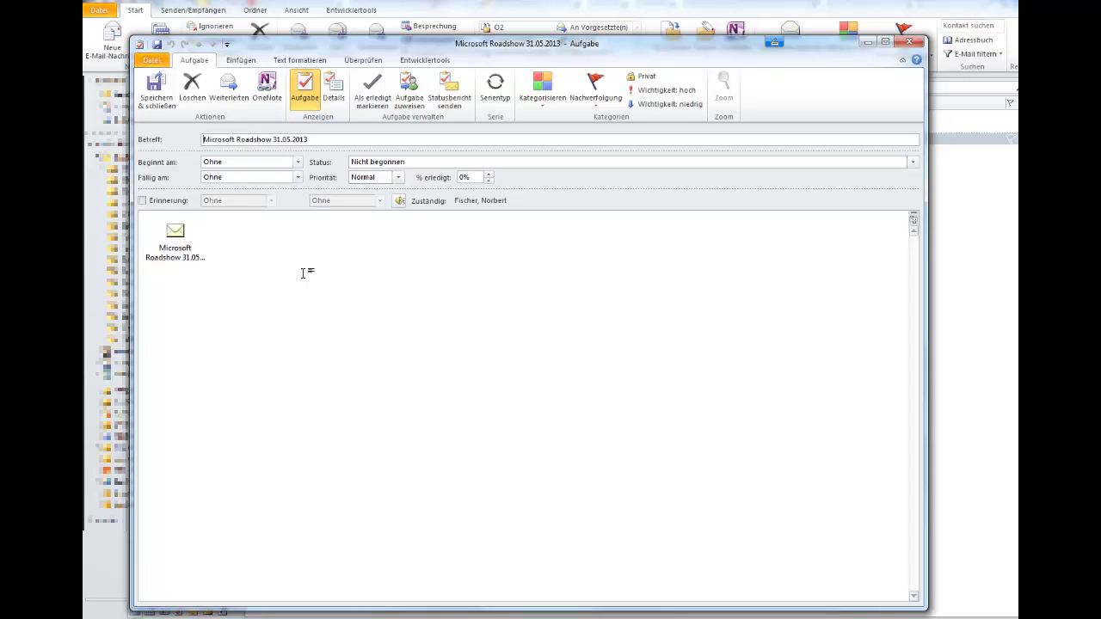
click(908, 41)
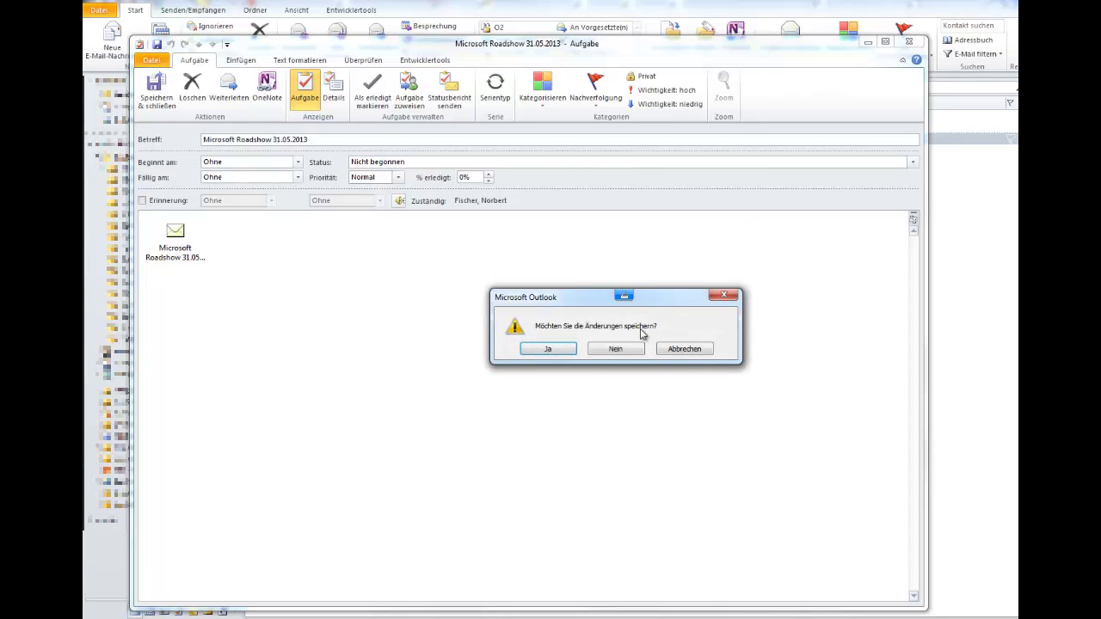
click(624, 351)
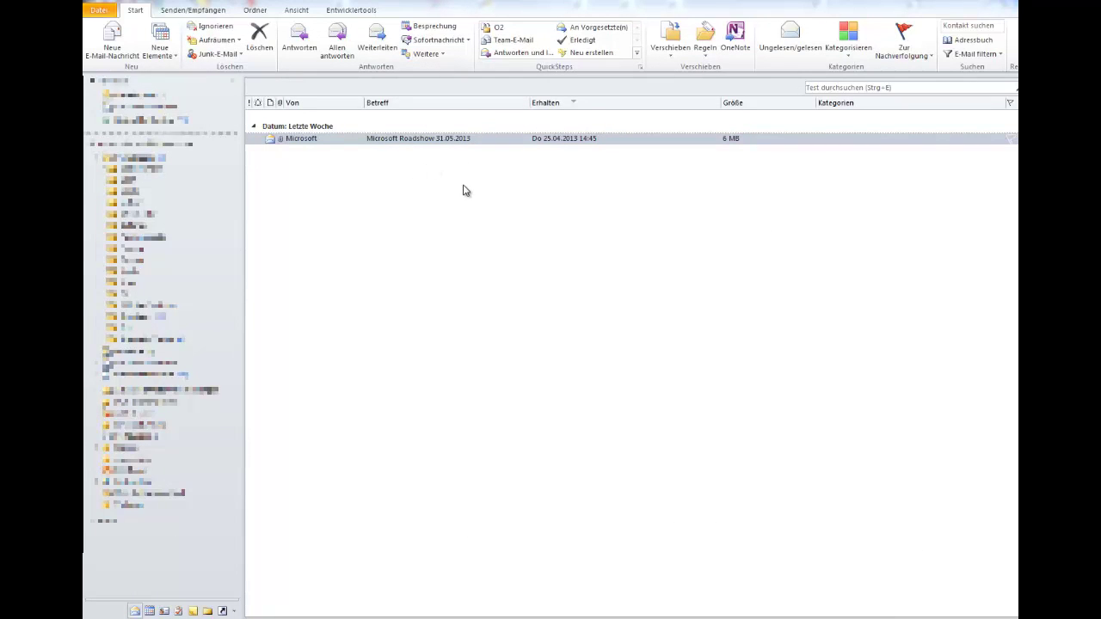
Try copying the Microsoft Roadshow email as a contact with attachment, check the attached message, and discard the contact without saving
click(409, 140)
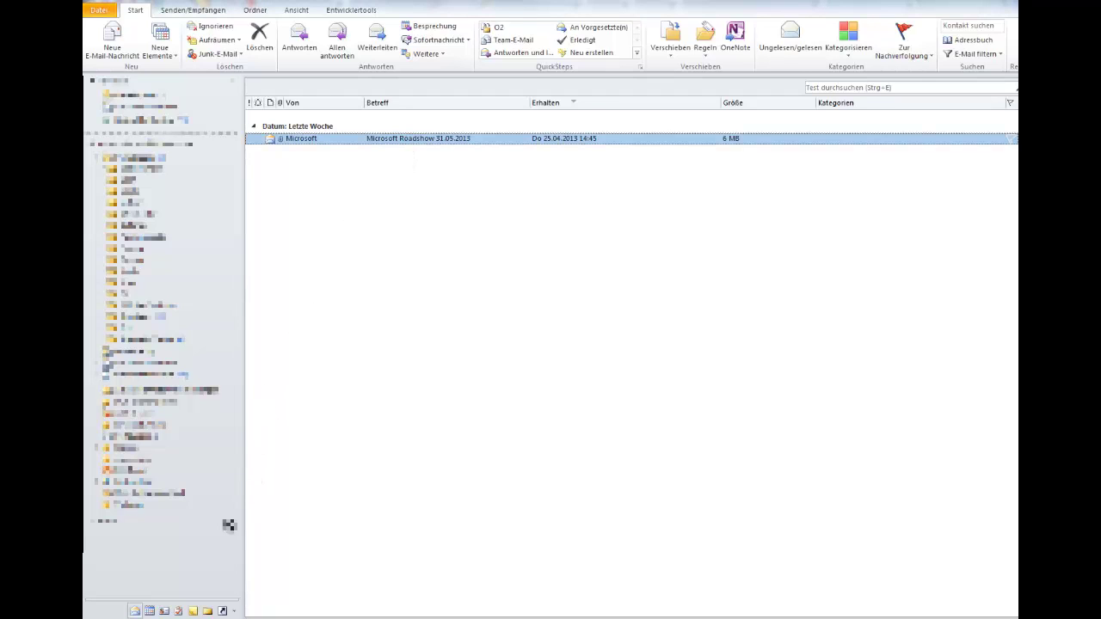
drag(163, 611, 163, 612)
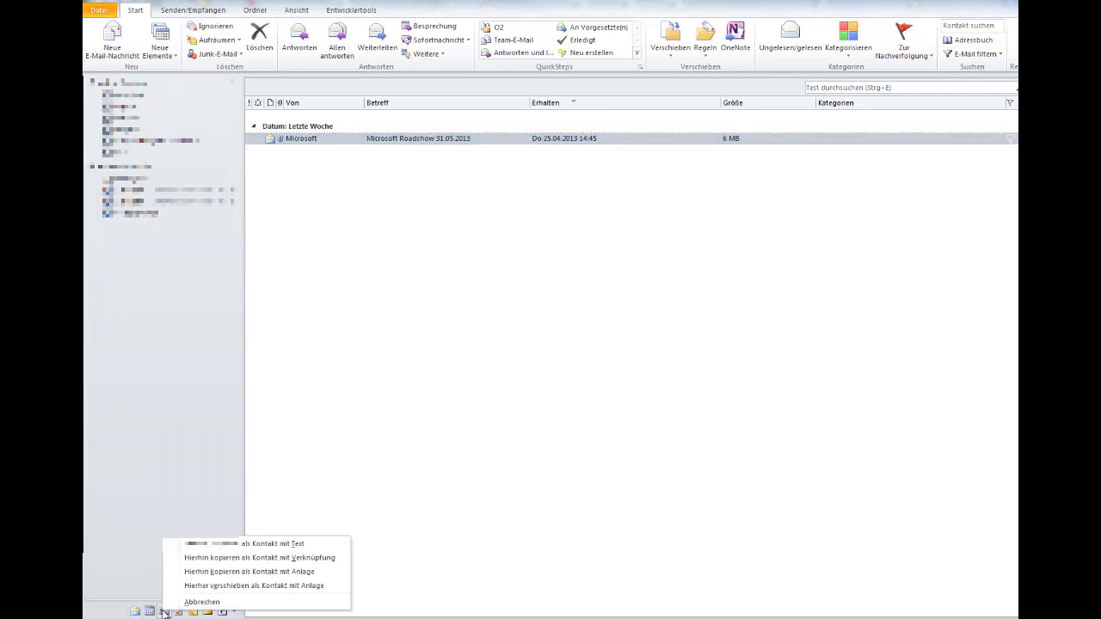
click(270, 572)
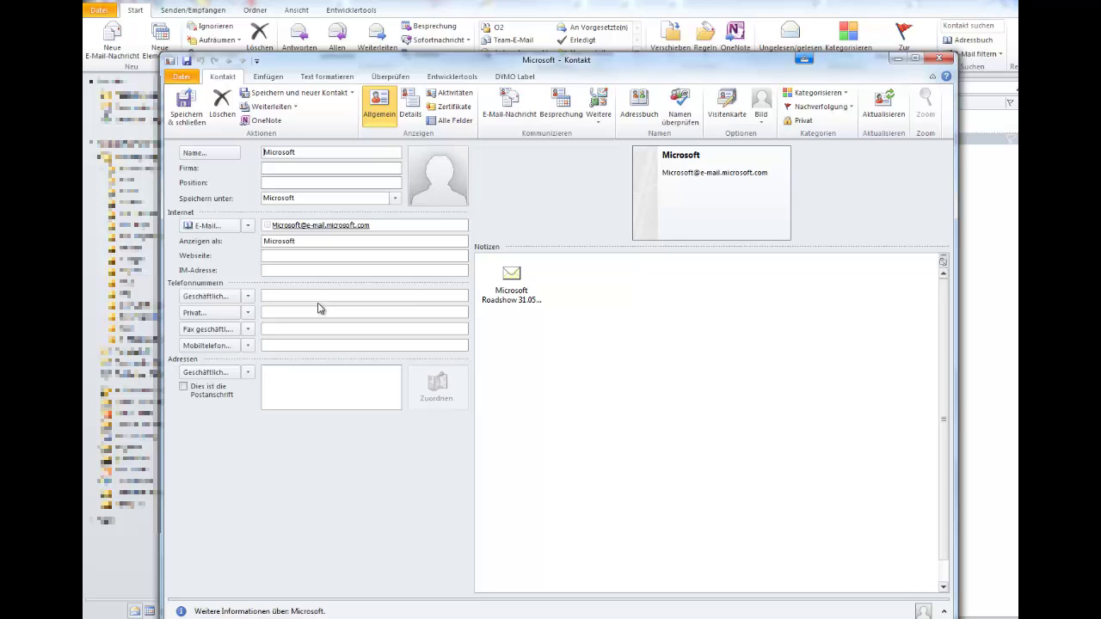
double_click(511, 275)
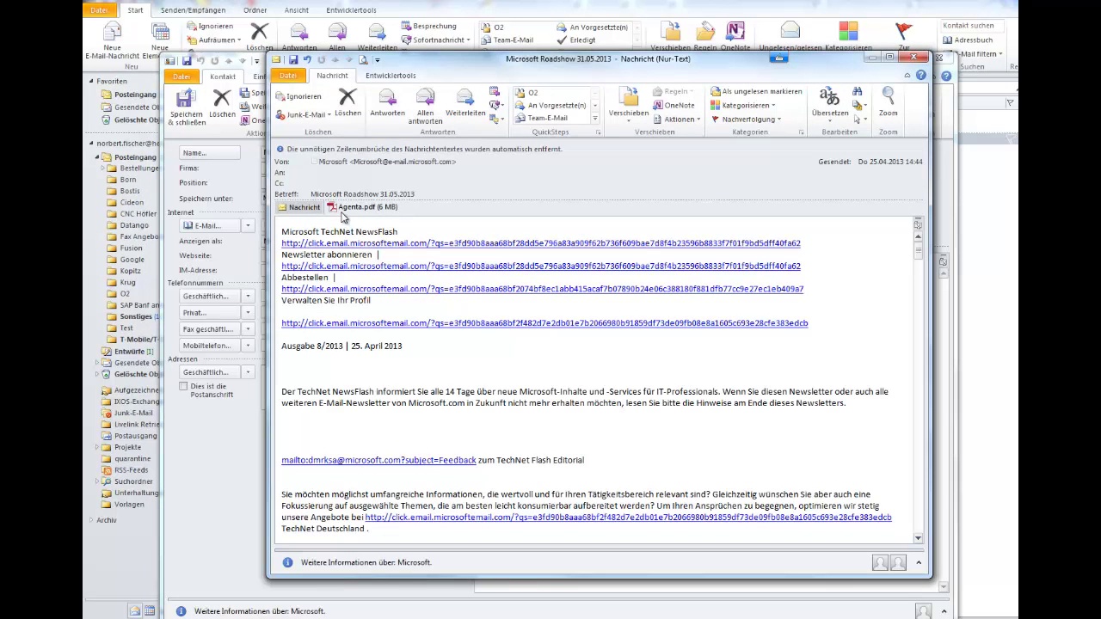
click(920, 59)
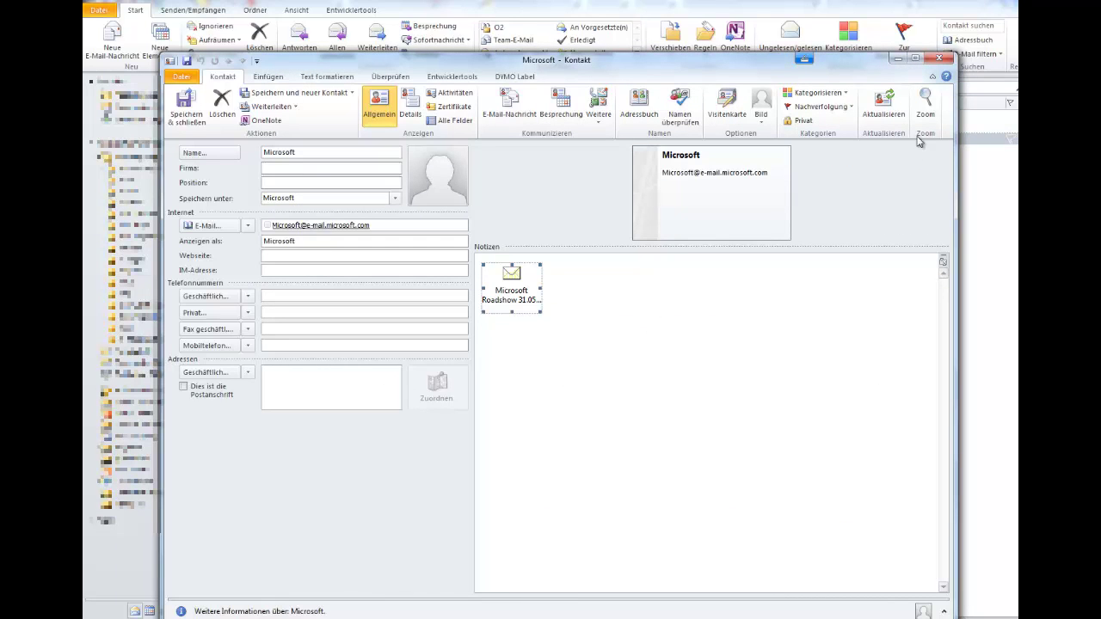
click(939, 57)
click(634, 351)
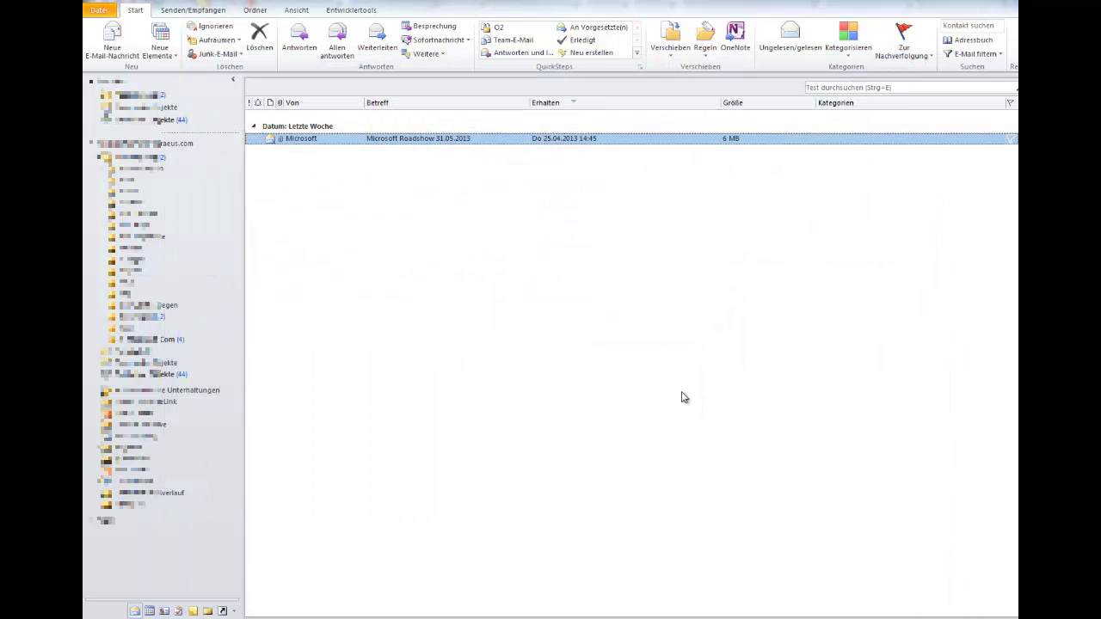